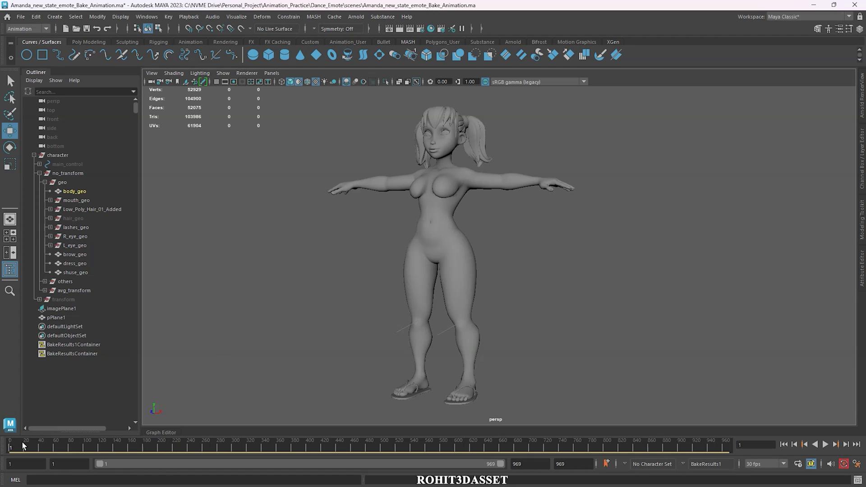
- Select the geo group at frame 1 and review its Bake Simulation options and the playback frame rate choices
mouse_move(18, 445)
left_mouse_down()
mouse_move(192, 448)
mouse_move(9, 447)
left_mouse_up()
left_click(63, 182)
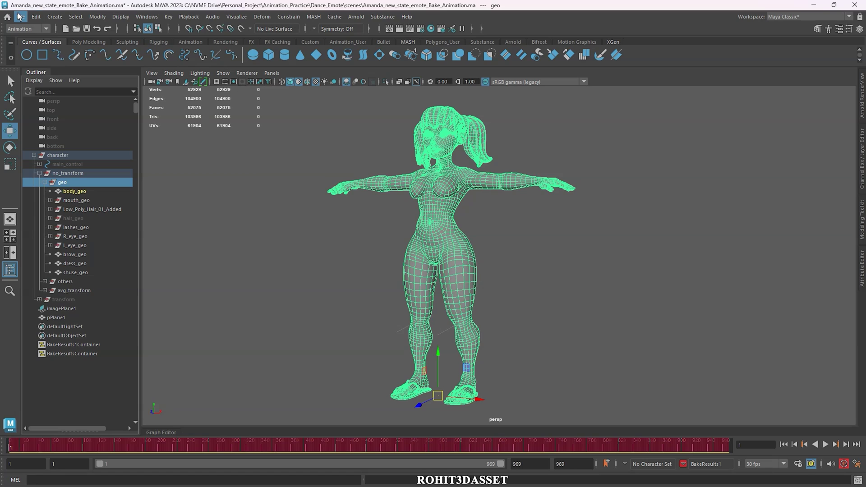
left_click(26, 29)
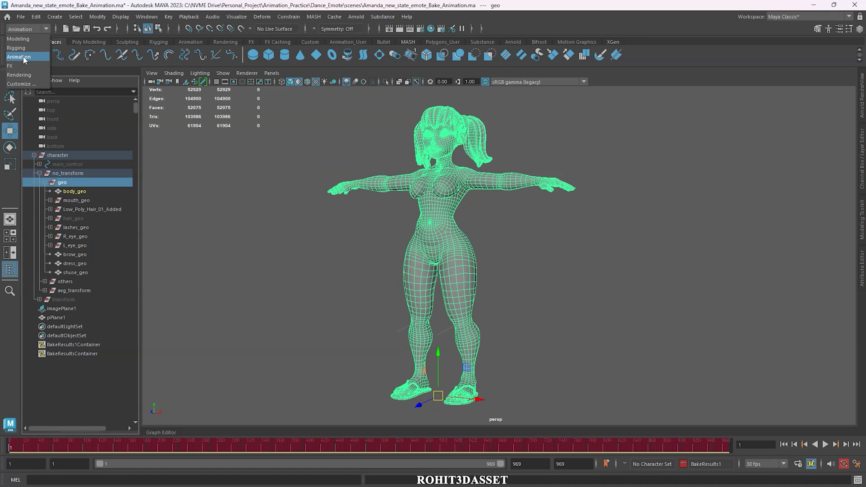
left_click(21, 57)
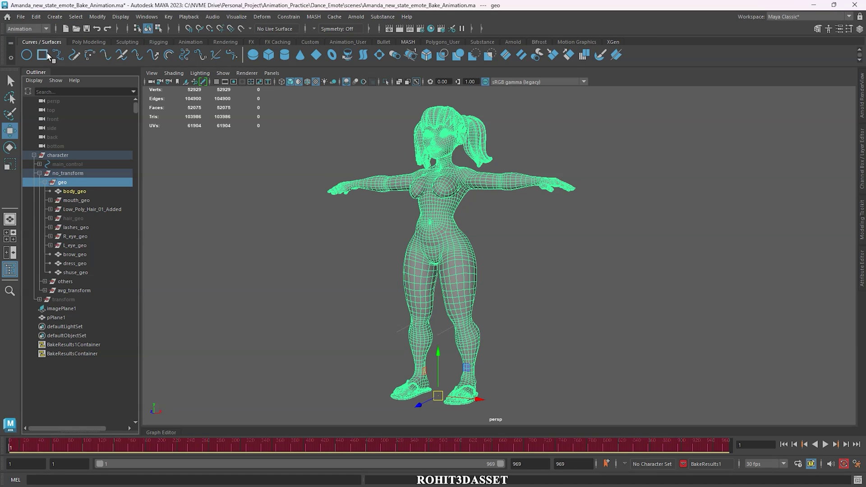
left_click(168, 17)
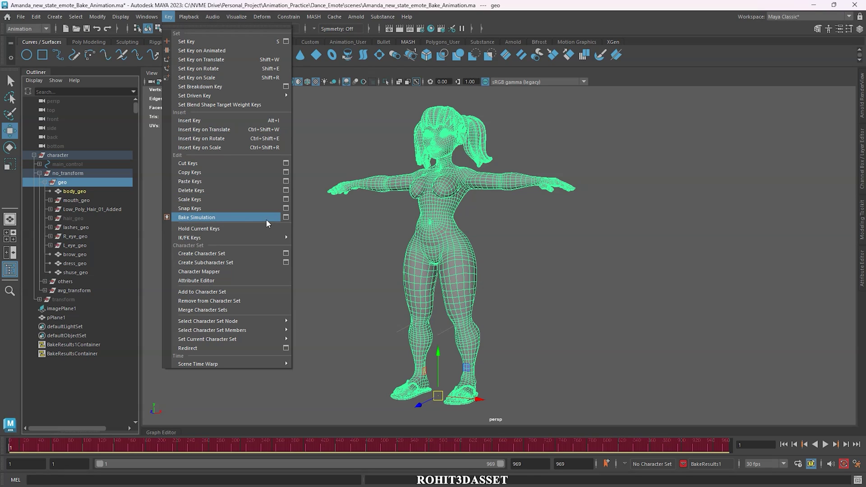
left_click(285, 217)
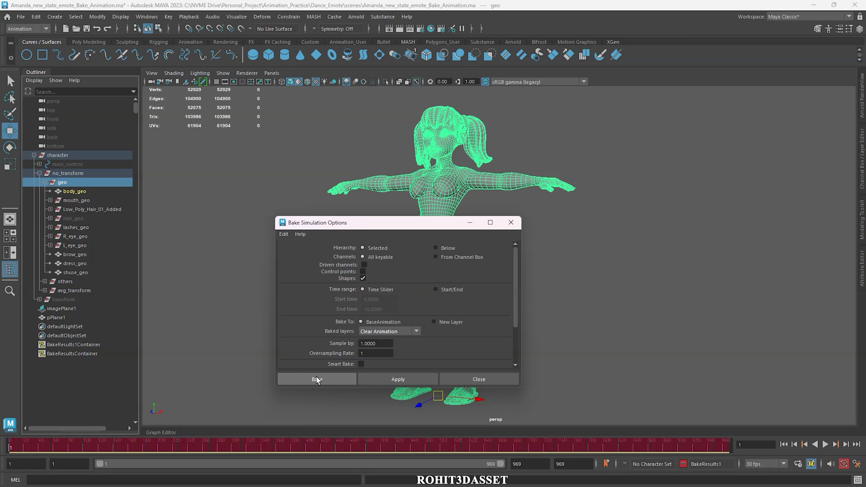
left_click(474, 378)
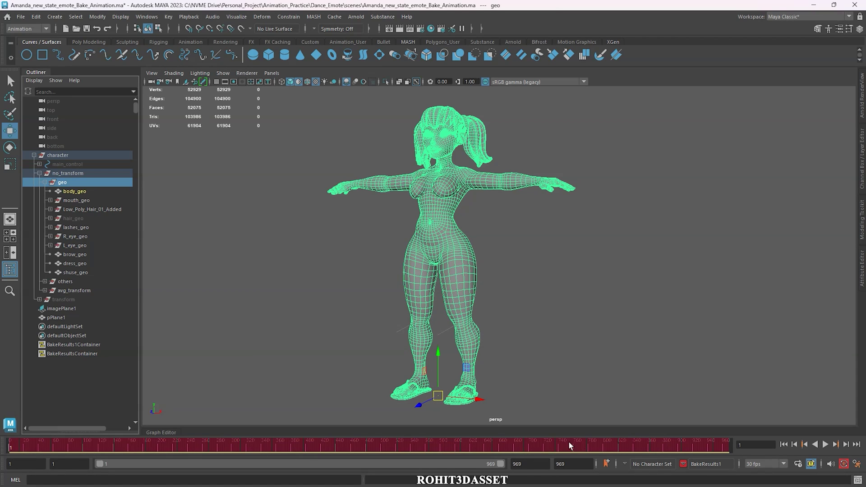
left_click(782, 464)
left_click(782, 464)
- Export only body_geo as an Alembic cache over frames 1 to 969, overwriting the existing dance.abc file
left_click(74, 191)
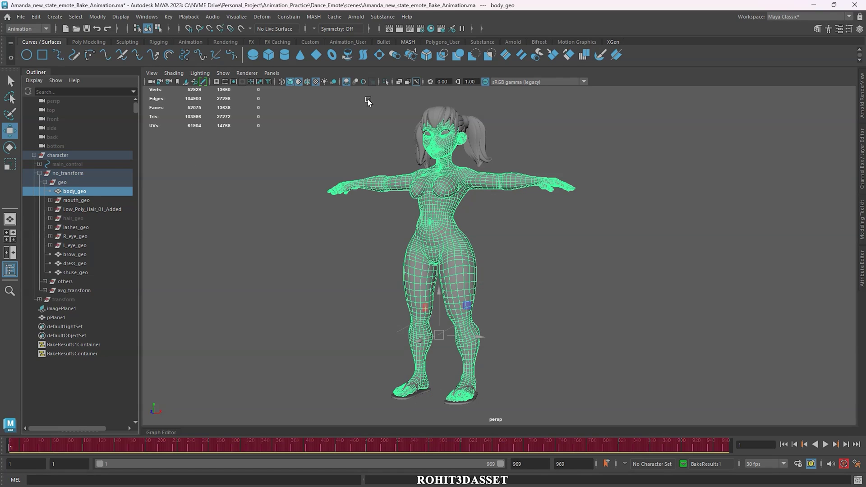
left_click(329, 18)
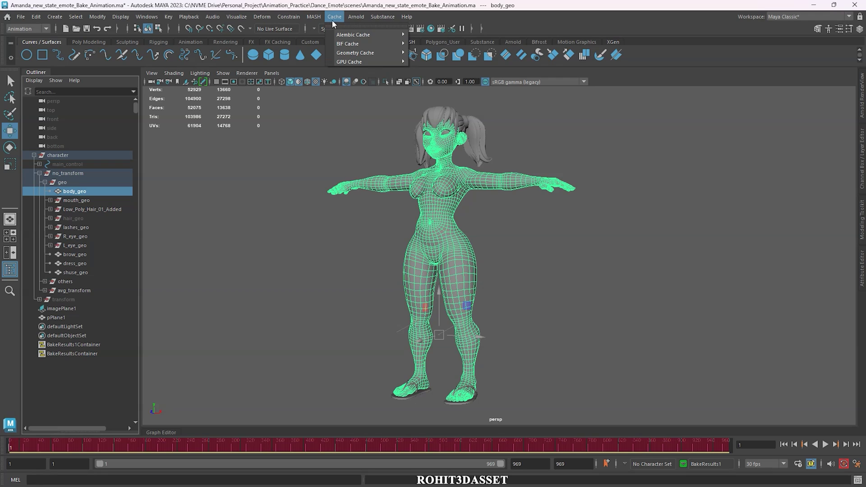
mouse_move(337, 35)
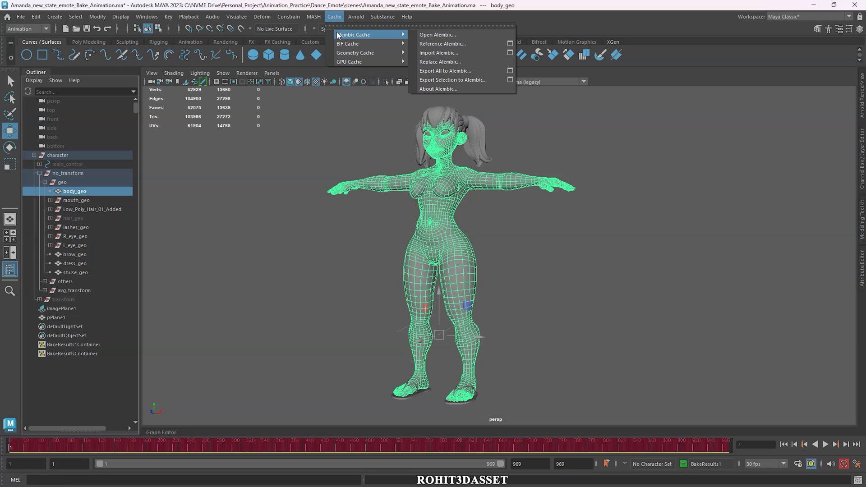
left_click(460, 80)
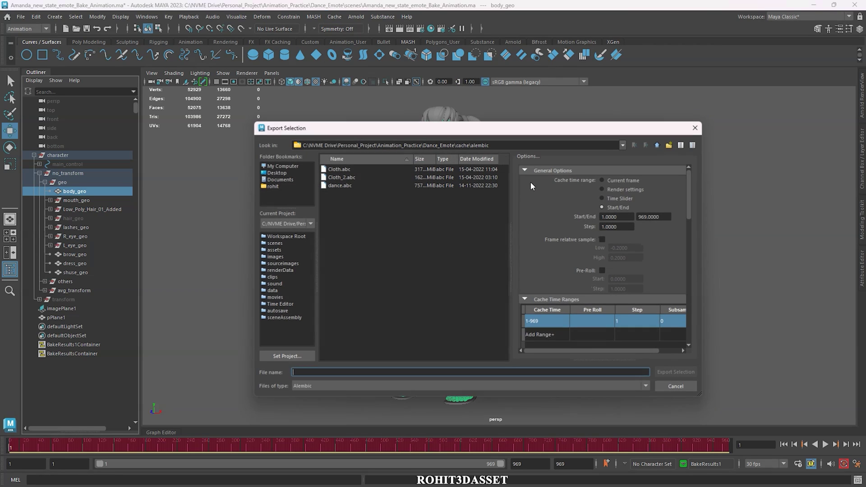
left_click(343, 184)
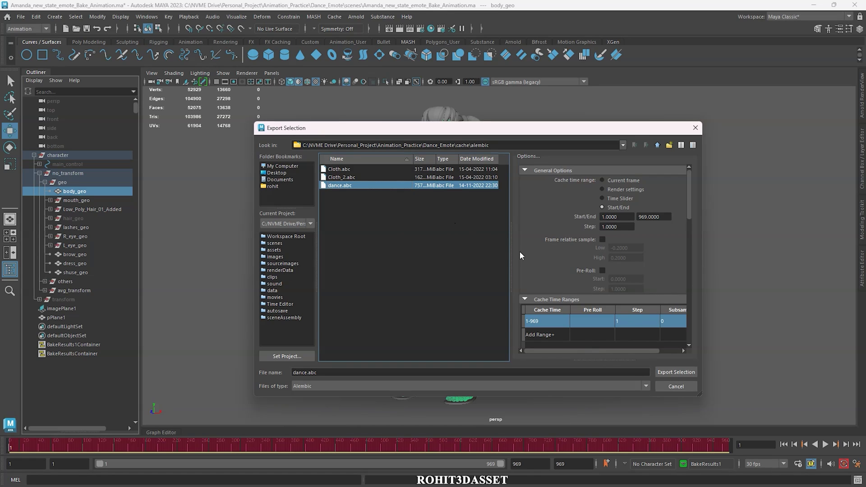
left_click(676, 372)
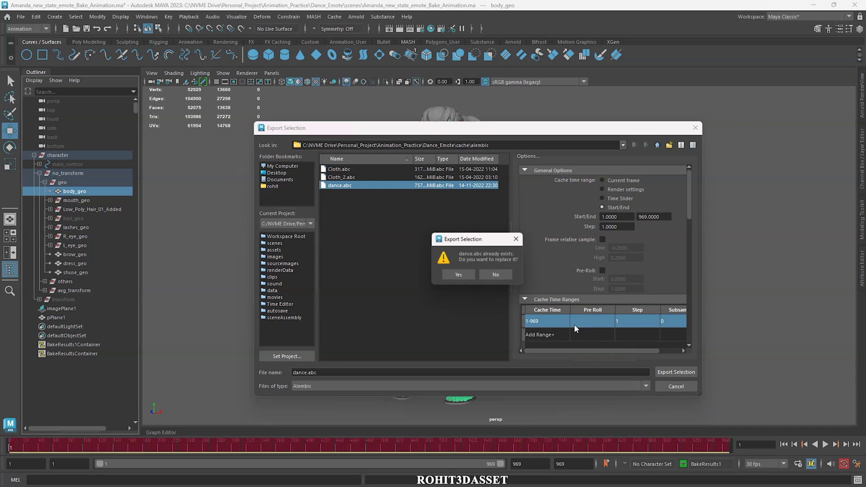
left_click(458, 275)
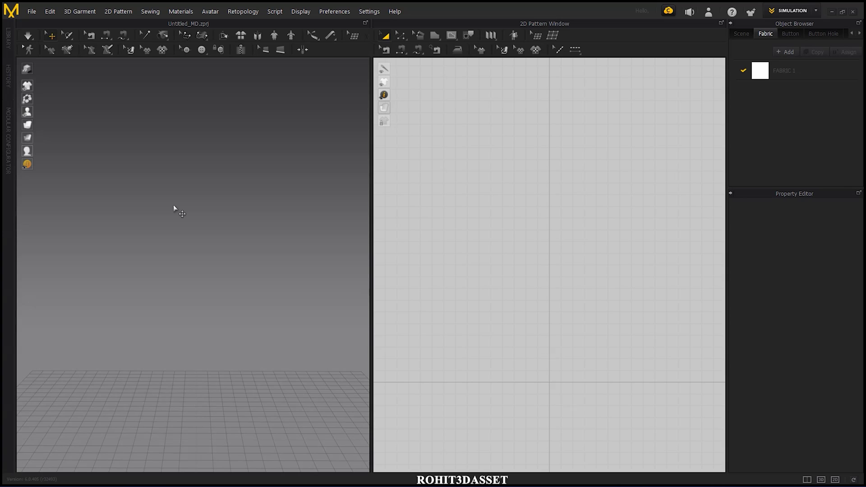
- Switch to Marvelous Designer and import the dance.abc Alembic file at 30 FPS
left_click(32, 12)
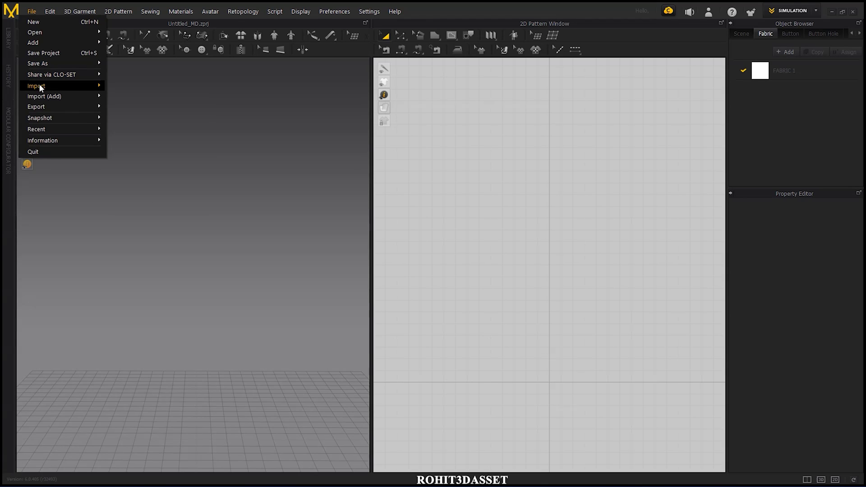
mouse_move(100, 88)
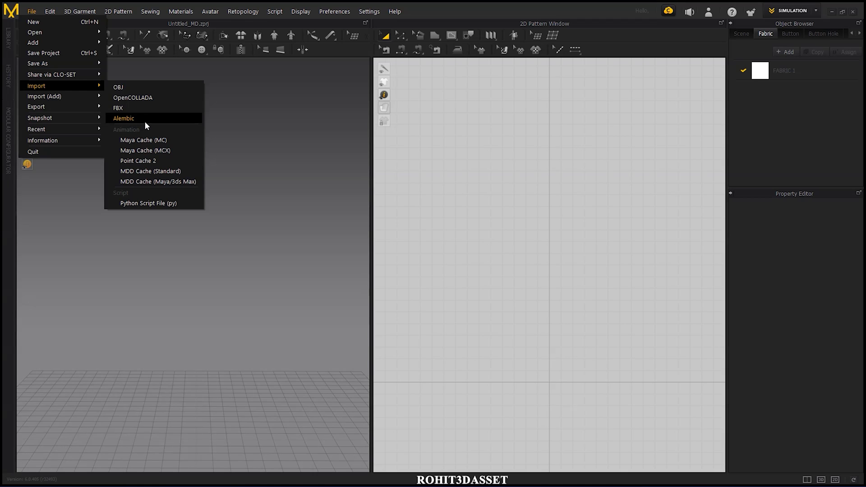
left_click(145, 120)
left_click(103, 102)
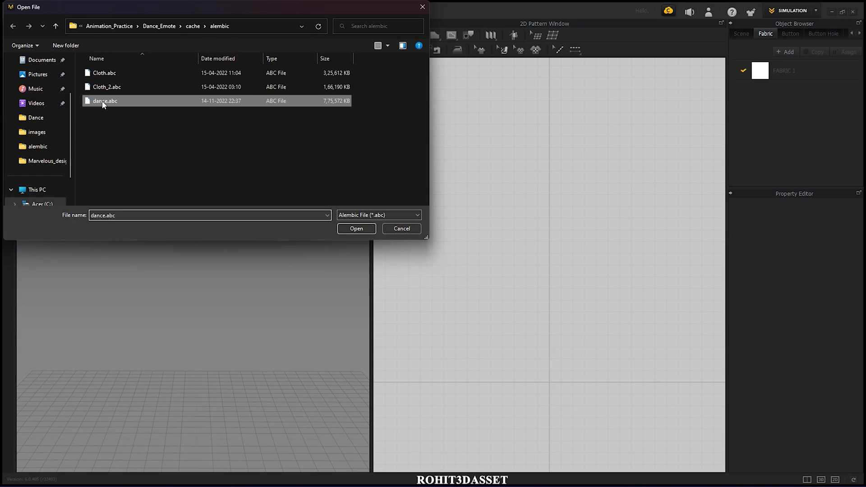
left_click(354, 228)
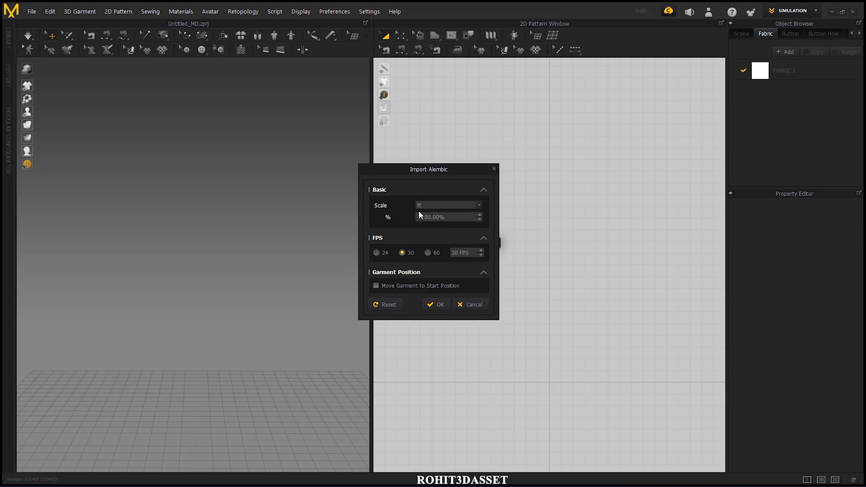
left_click(441, 306)
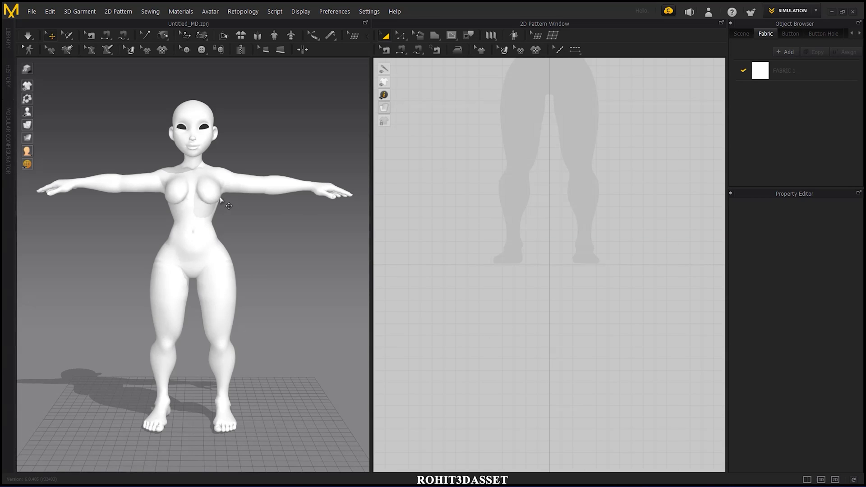
- Preview the imported body animation in Animation mode, rewind it to the start and return to Simulation mode
left_click(794, 12)
left_click(784, 43)
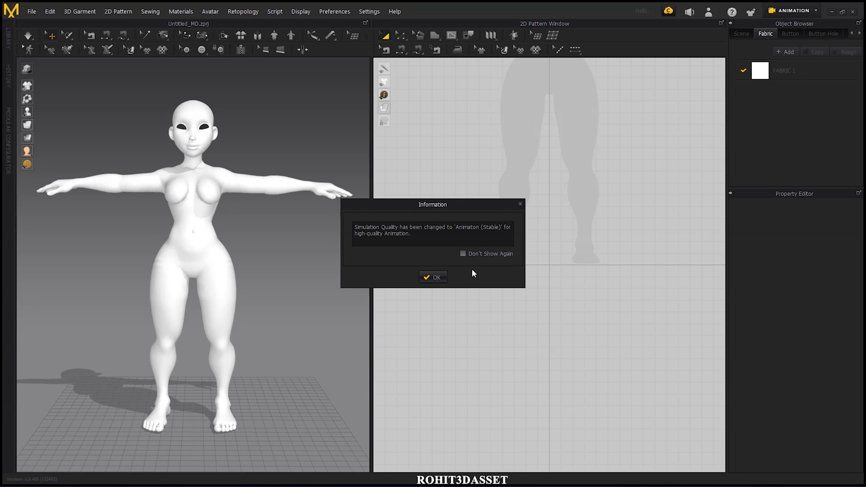
key("Return")
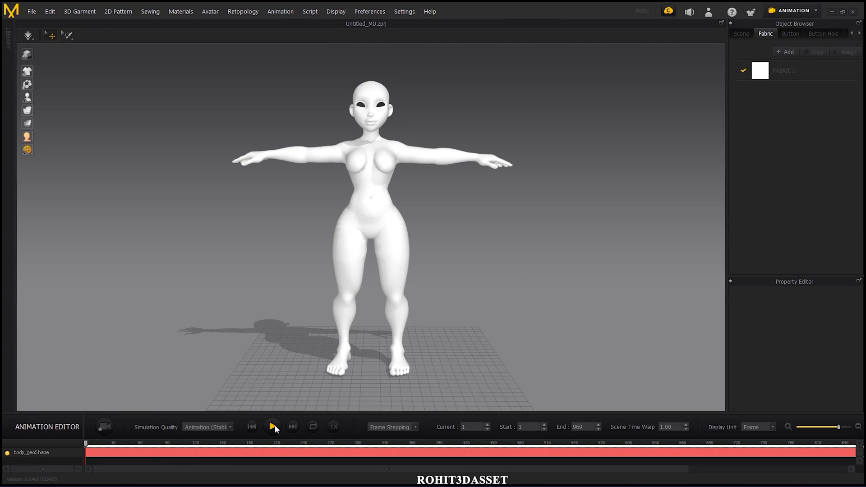
left_click(272, 426)
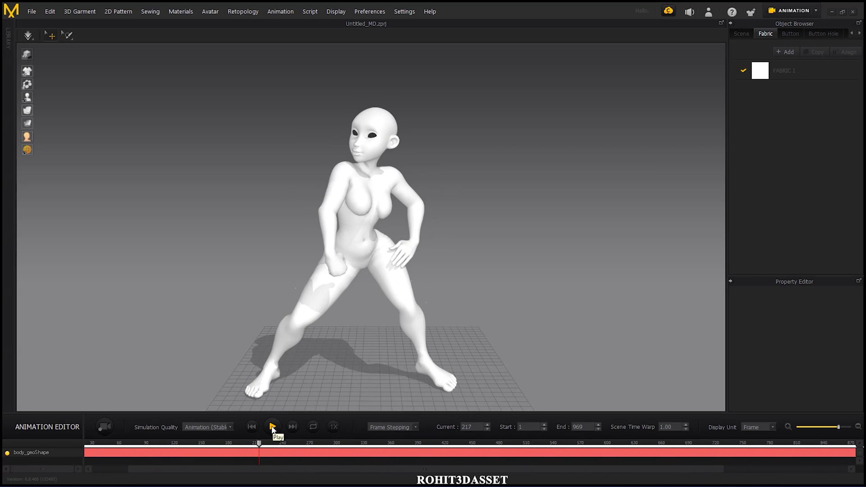
left_click(251, 427)
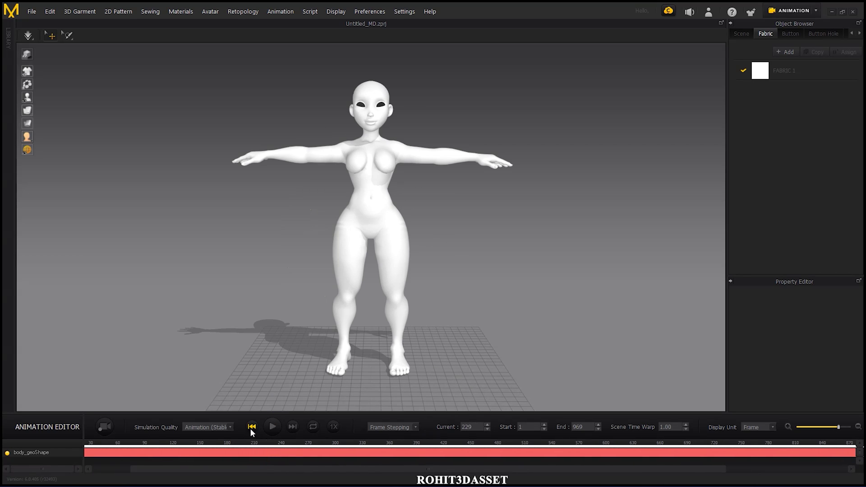
left_click(780, 11)
left_click(780, 26)
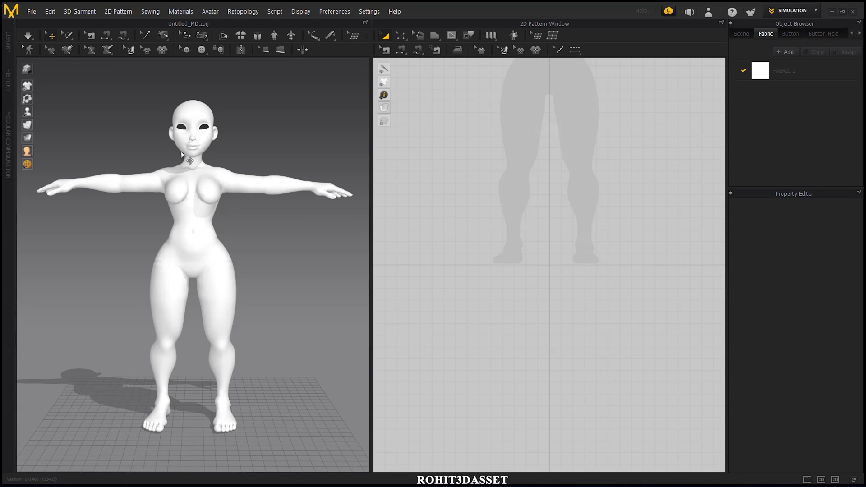
- Add the Dress garment file to the current project so it fits around the imported avatar
scroll(523, 171, "down", 5)
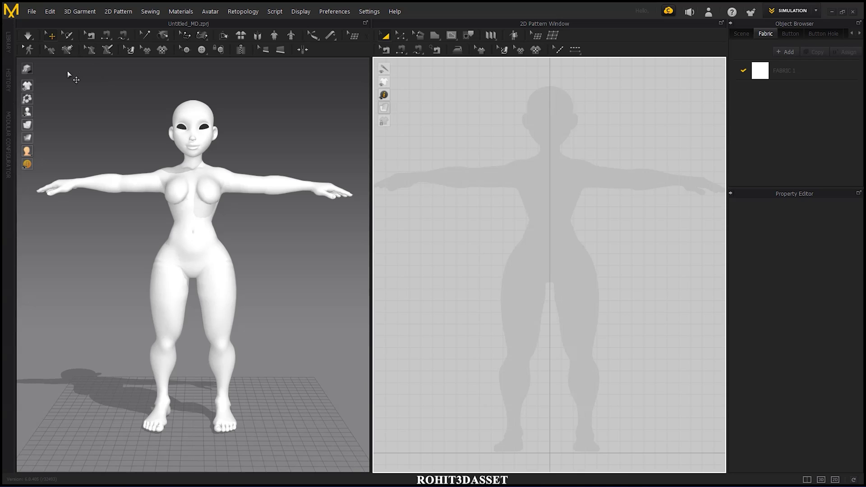
left_click(29, 11)
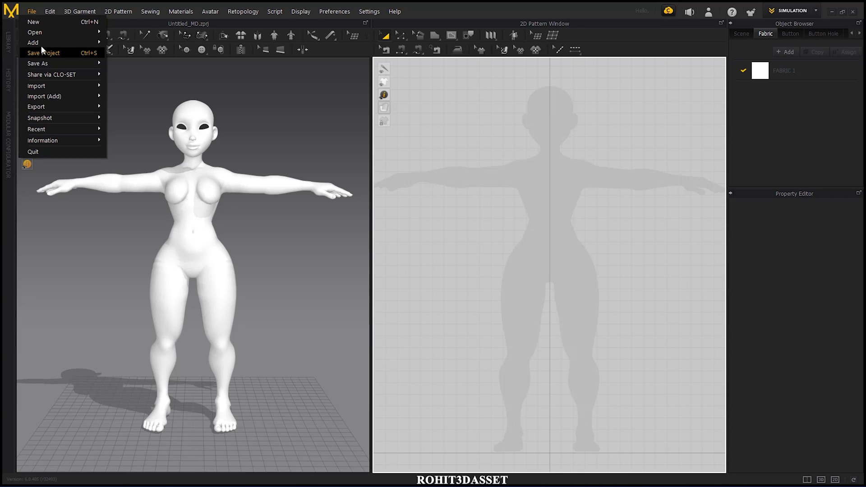
mouse_move(40, 42)
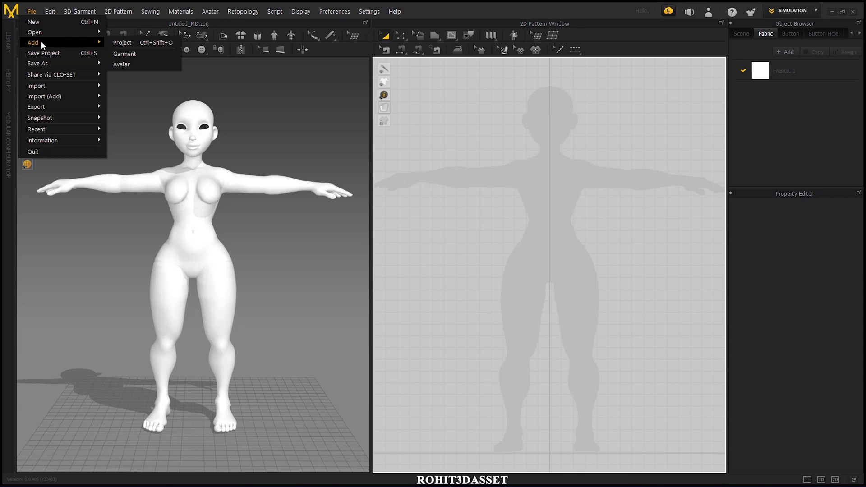
left_click(118, 53)
left_click(128, 88)
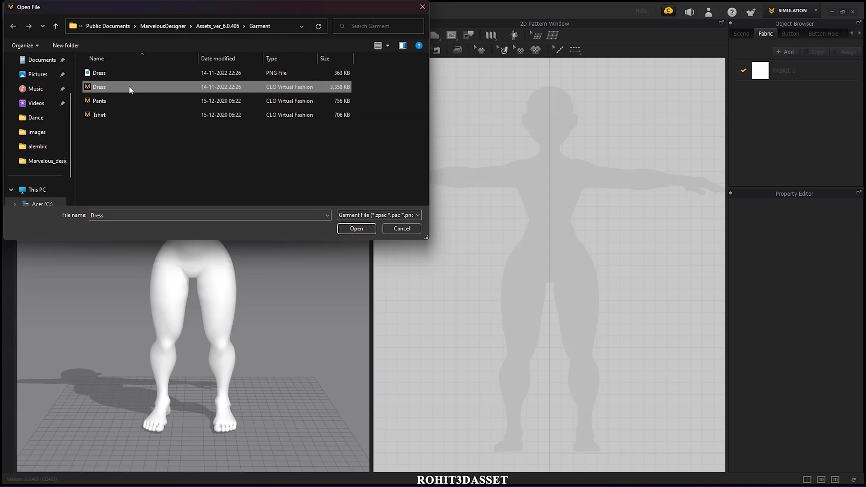
left_click(367, 226)
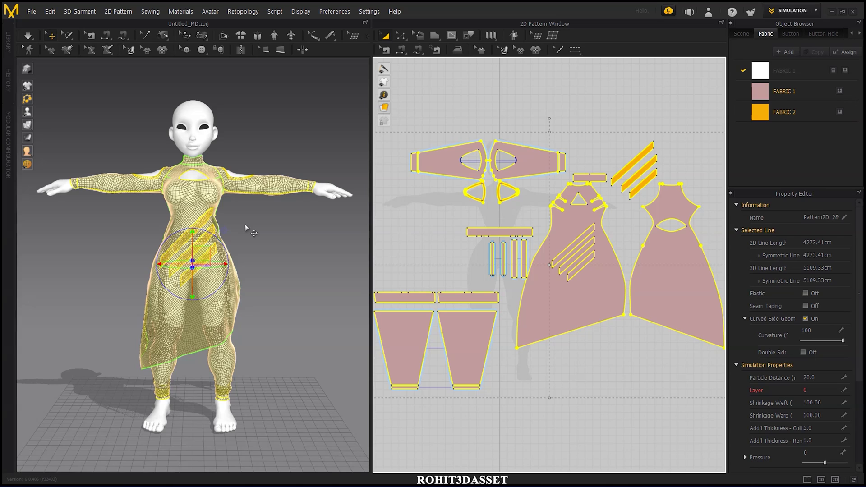
- Show the garment with its textured fabric surface in the 3D view and clear the pattern selection
right_click_drag(245, 225, 204, 229)
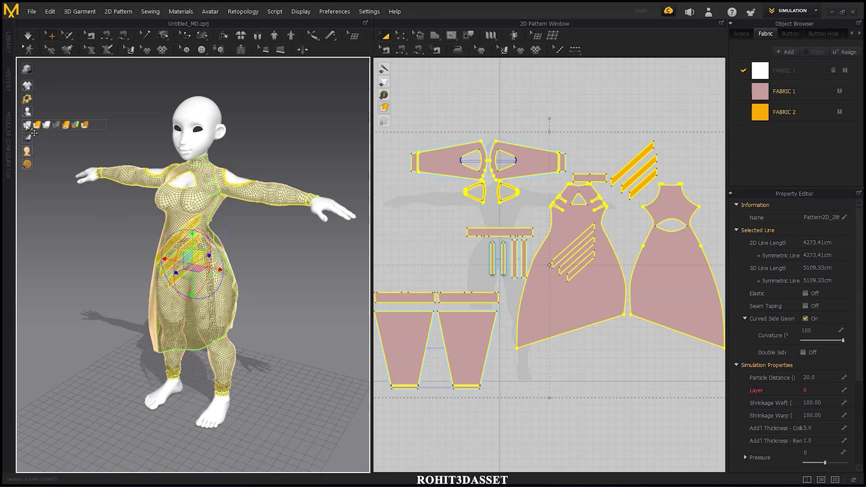
left_click(37, 125)
left_click(102, 203)
right_click_drag(102, 203, 186, 201)
scroll(201, 219, "up", 3)
scroll(201, 218, "up", 2)
scroll(244, 195, "down", 2)
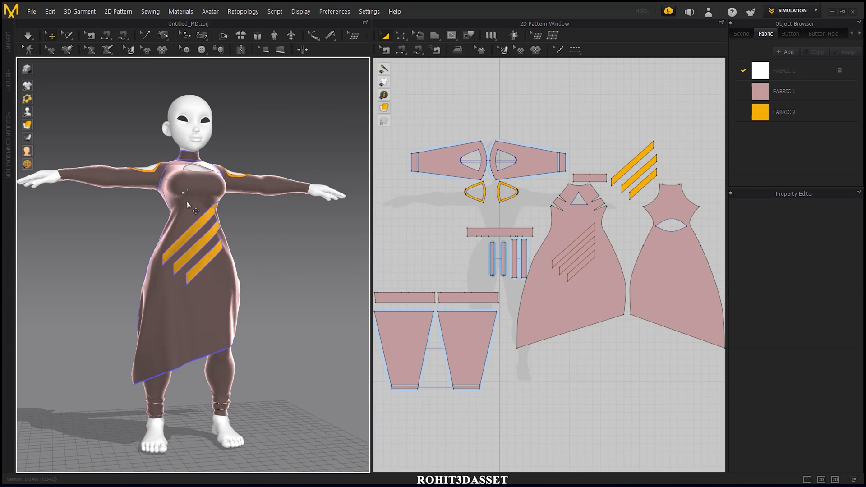
- Run the cloth simulation briefly to settle the dress on the avatar, and stop it
key("space")
left_click(180, 221)
right_click_drag(224, 219, 171, 236)
key("space")
left_click(248, 234)
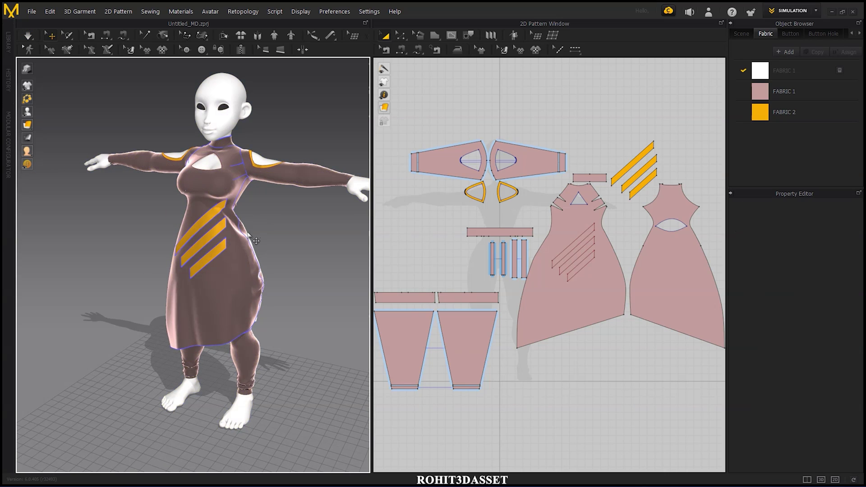
- Change the avatar mesh's material color to Black from the color palette and deselect the avatar
middle_click_drag(247, 233, 211, 259)
left_click(182, 118)
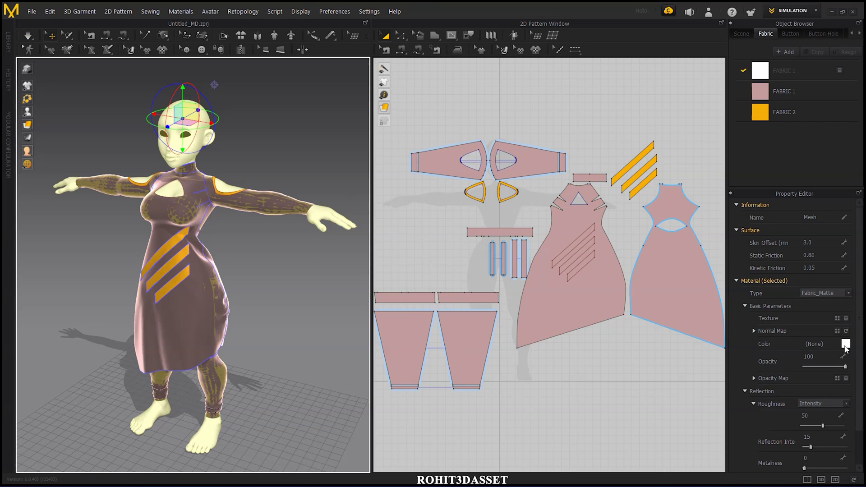
left_click(845, 344)
left_click(394, 269)
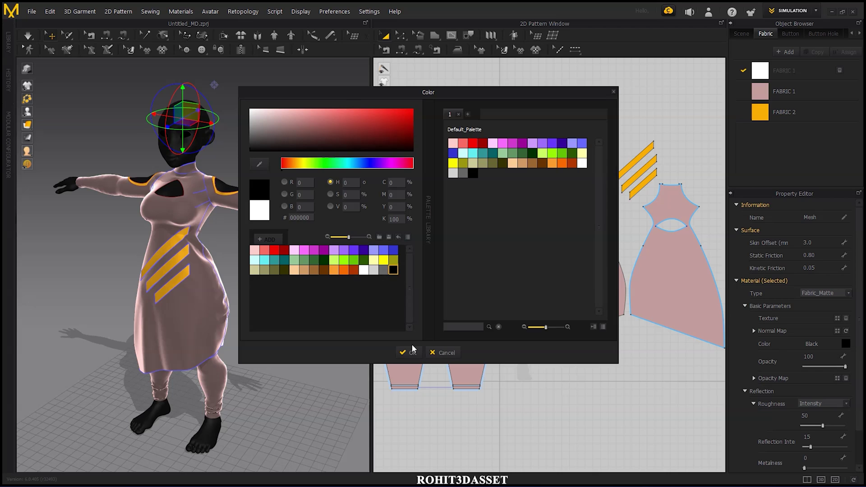
left_click(408, 352)
left_click(260, 265)
mouse_move(260, 264)
right_mouse_down()
mouse_move(230, 244)
mouse_move(101, 221)
mouse_move(27, 234)
mouse_move(301, 240)
mouse_move(241, 246)
mouse_move(242, 259)
mouse_move(253, 252)
right_mouse_up()
scroll(536, 206, "down", 2)
middle_click_drag(536, 206, 545, 210)
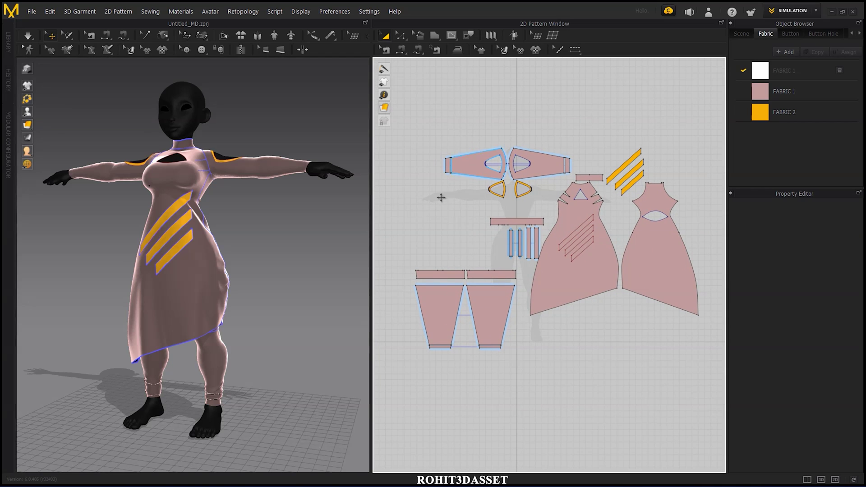
right_click_drag(270, 216, 262, 232)
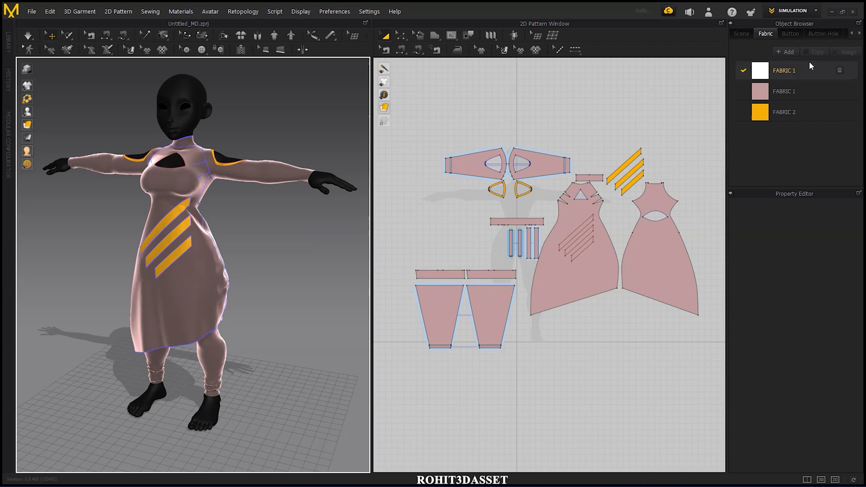
- Switch the workspace to Animation mode and set the simulation quality to Animation (Stable)
left_click(789, 12)
left_click(787, 43)
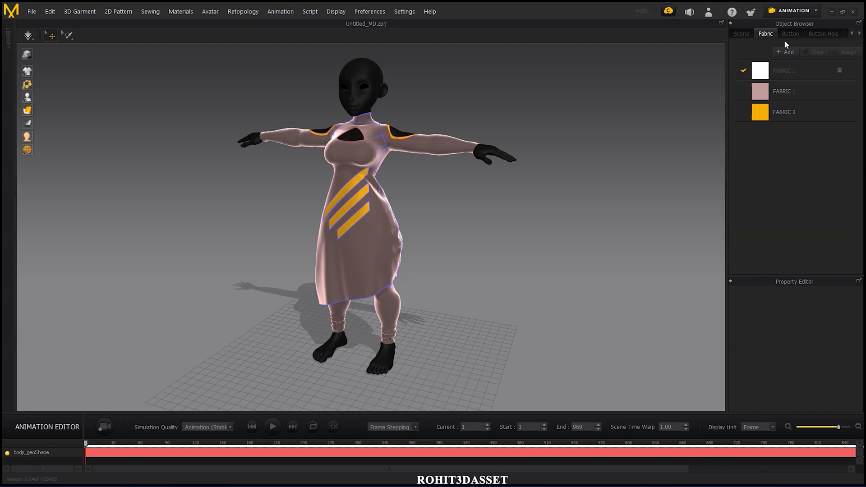
left_click(208, 427)
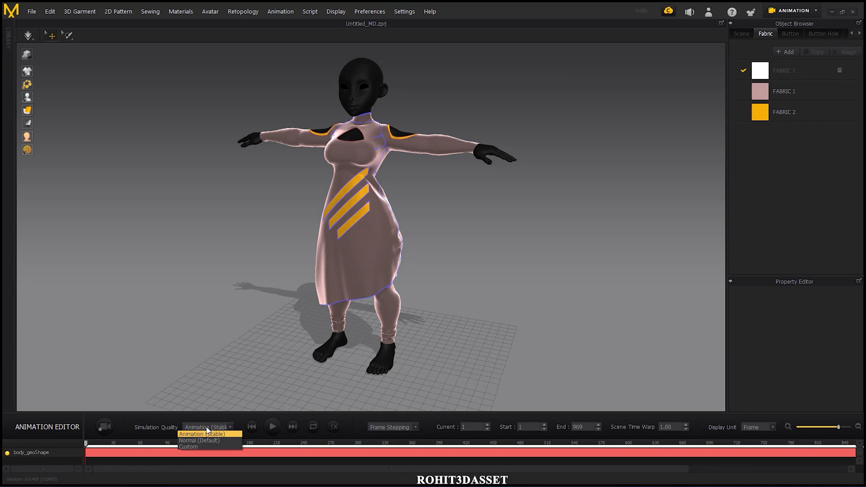
left_click(220, 434)
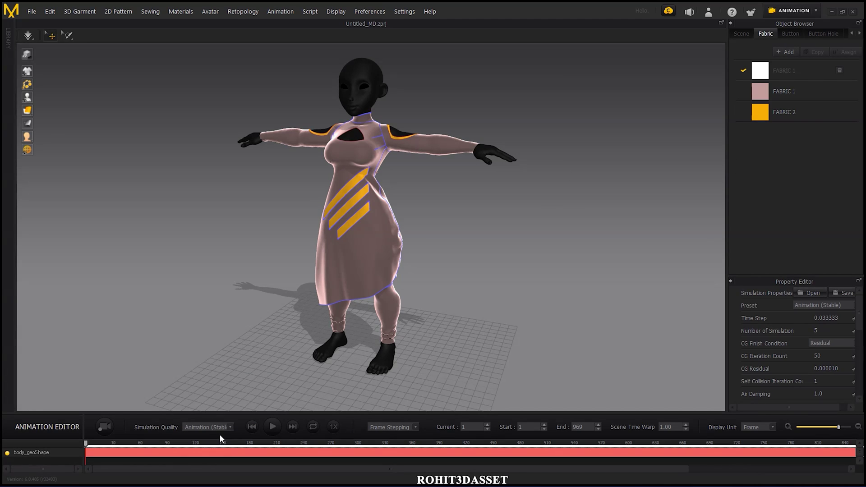
- Record the garment simulation over the body's animation, play the recording back and return to the first frame
left_click(101, 427)
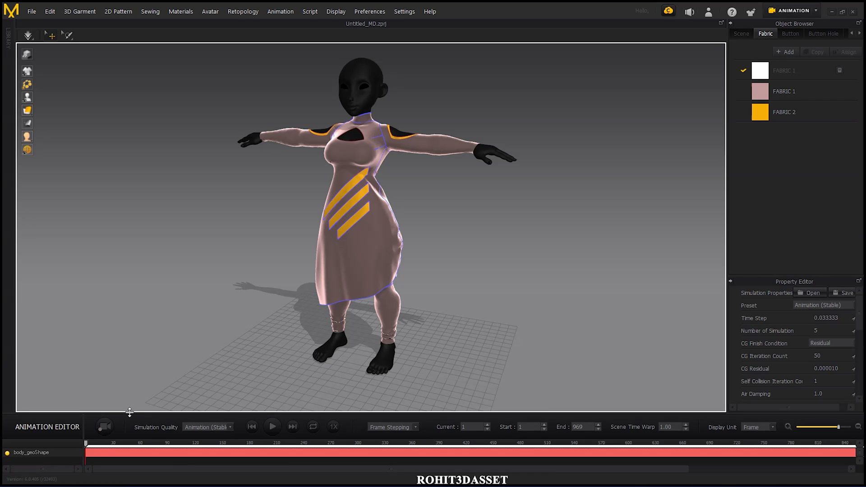
left_click_drag(129, 412, 146, 352)
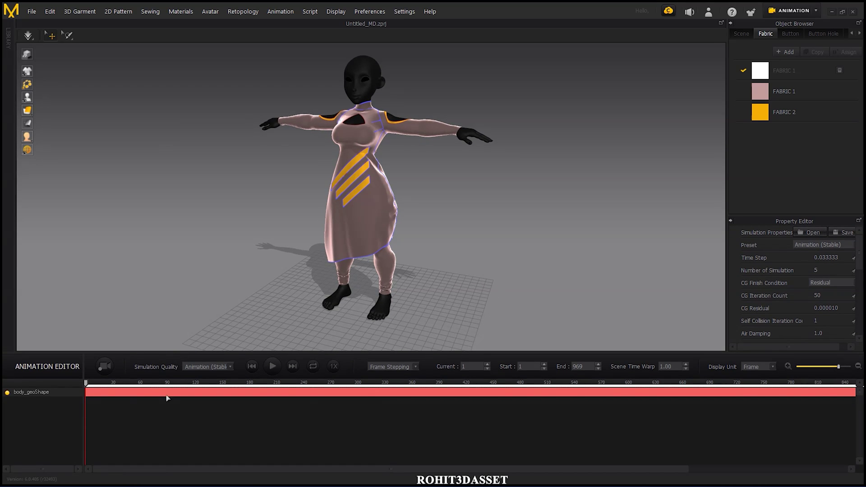
left_click(104, 368)
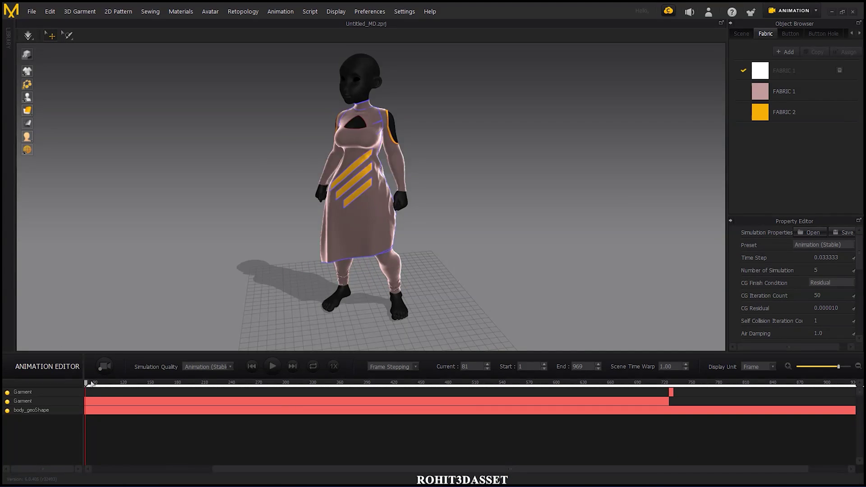
left_click(272, 365)
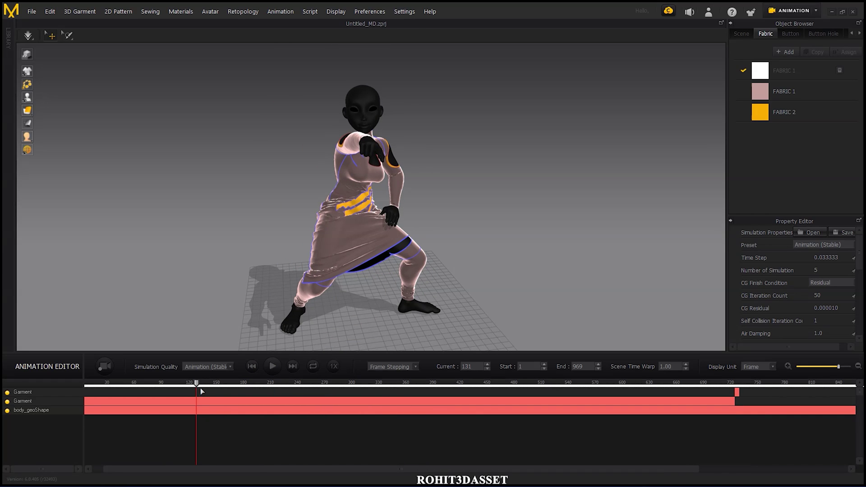
left_click(251, 366)
- Start an Alembic (OGAWA) export to the cache/alembic folder, overwriting the existing Cloth.abc file
left_click(32, 11)
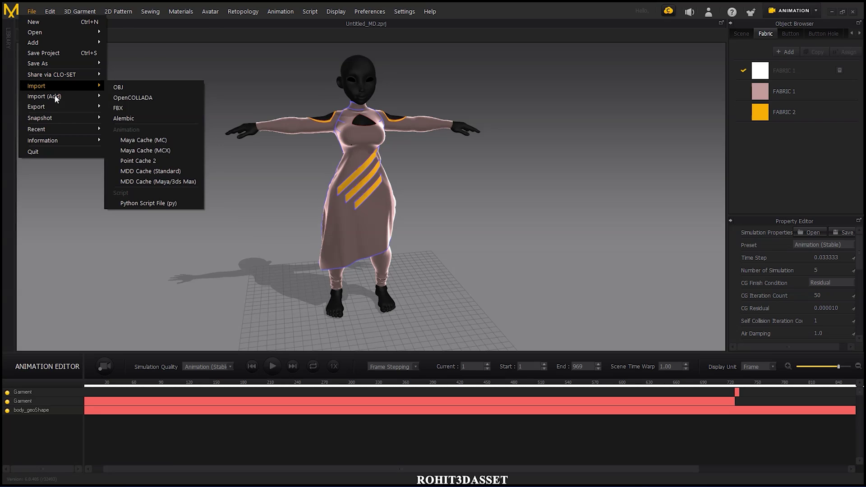
mouse_move(55, 105)
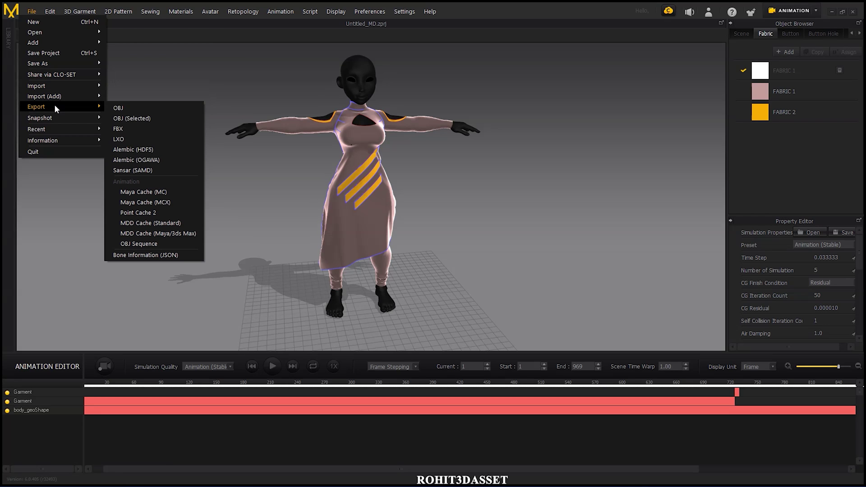
left_click(152, 160)
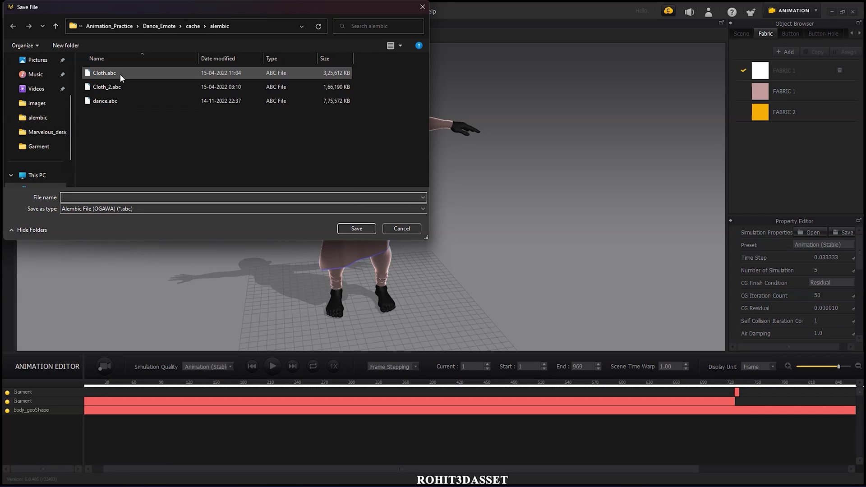
left_click(118, 73)
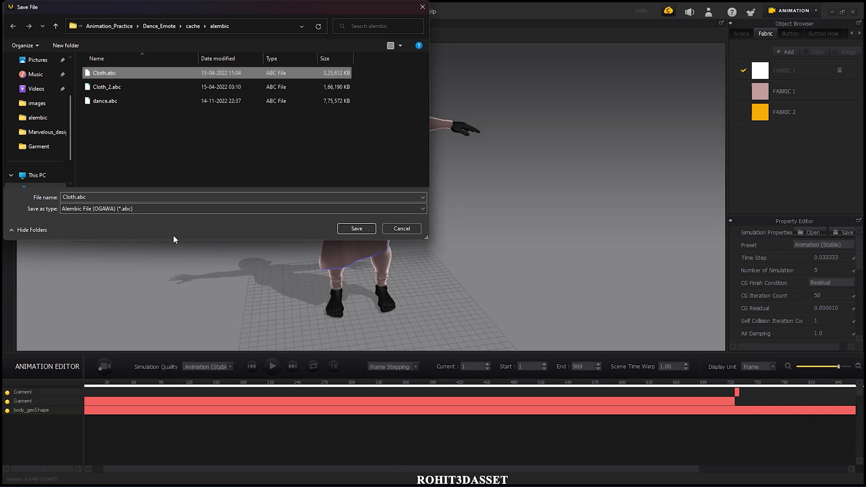
left_click(355, 228)
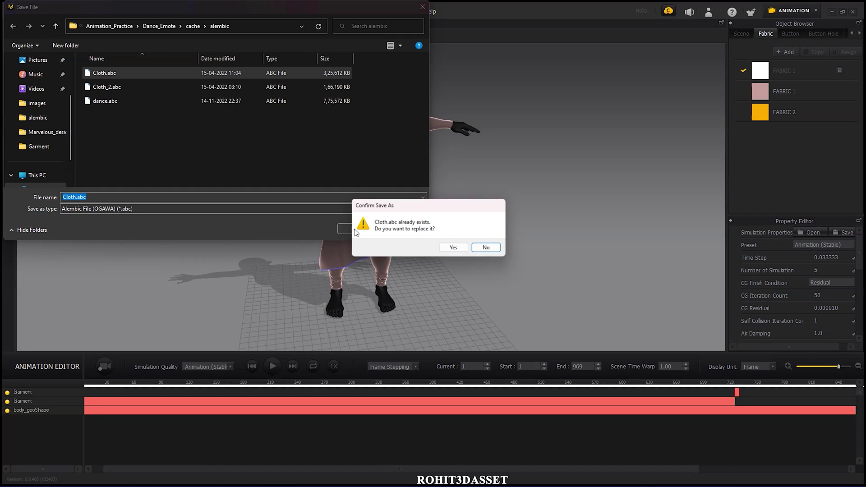
left_click(459, 250)
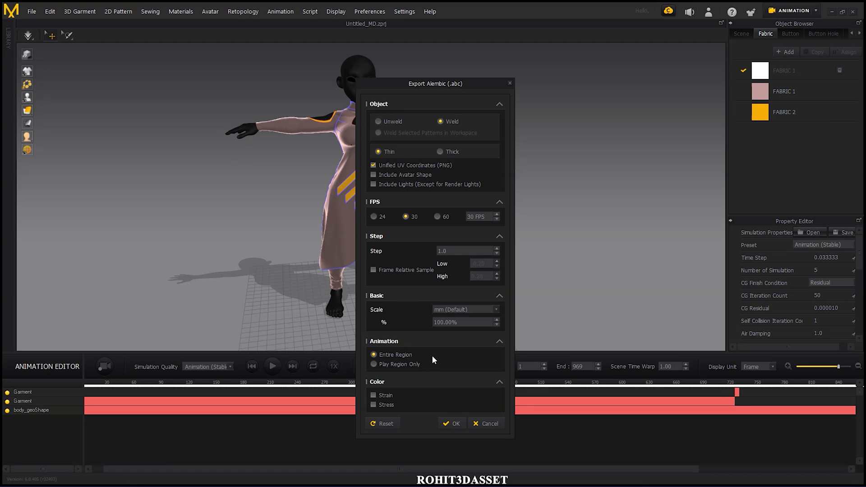
- Keep the export scale at mm (Default), limit the animation to Play Region Only, and run the Alembic export
left_click(496, 311)
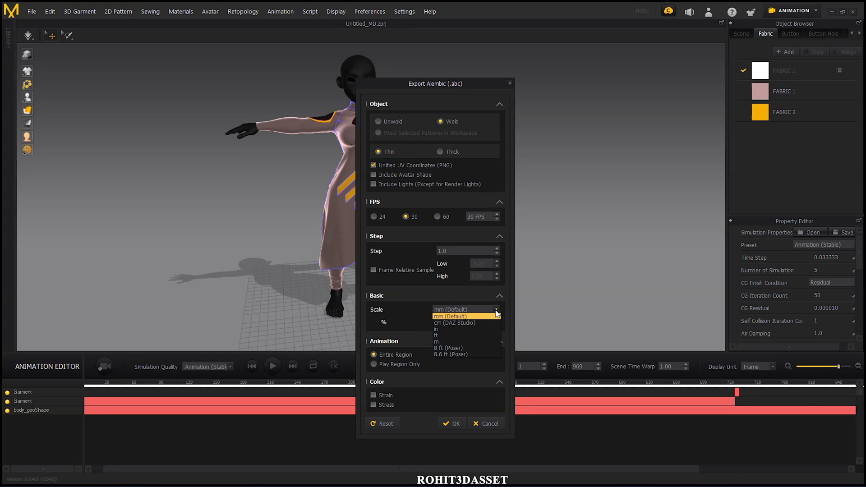
left_click(496, 312)
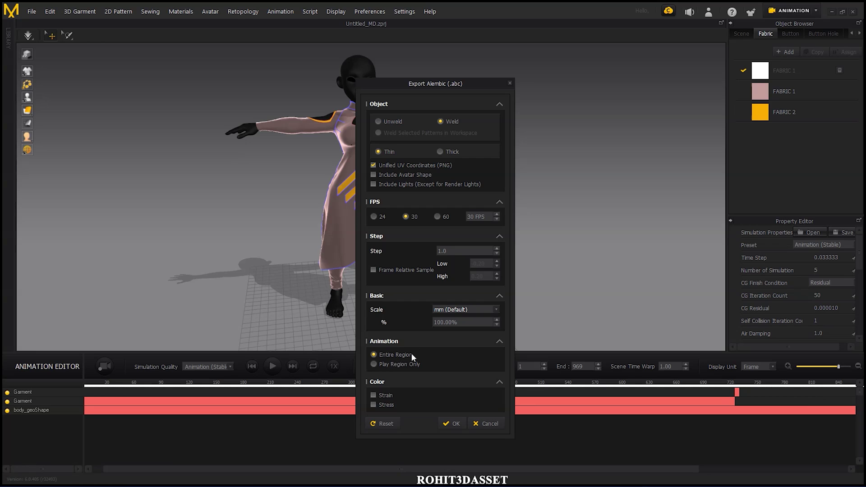
left_click(381, 364)
left_click(449, 423)
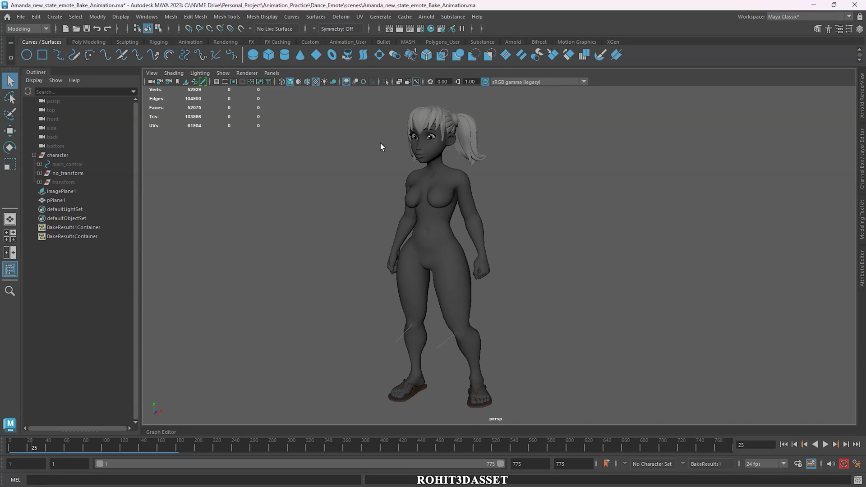
- Switch to Maya and import the Cloth.abc Alembic cache into the scene root
left_click(403, 18)
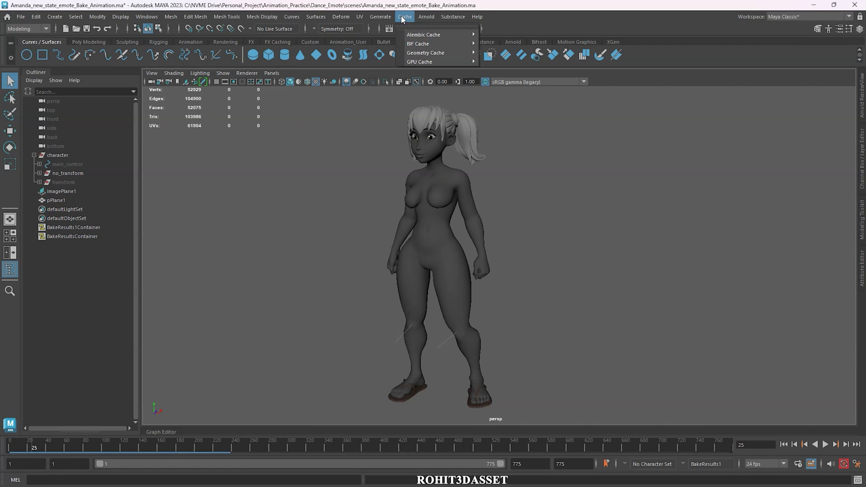
mouse_move(435, 36)
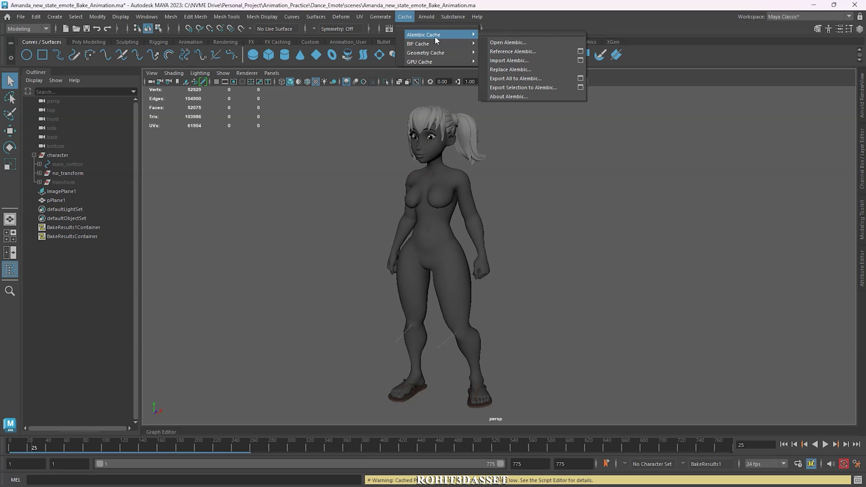
left_click(508, 60)
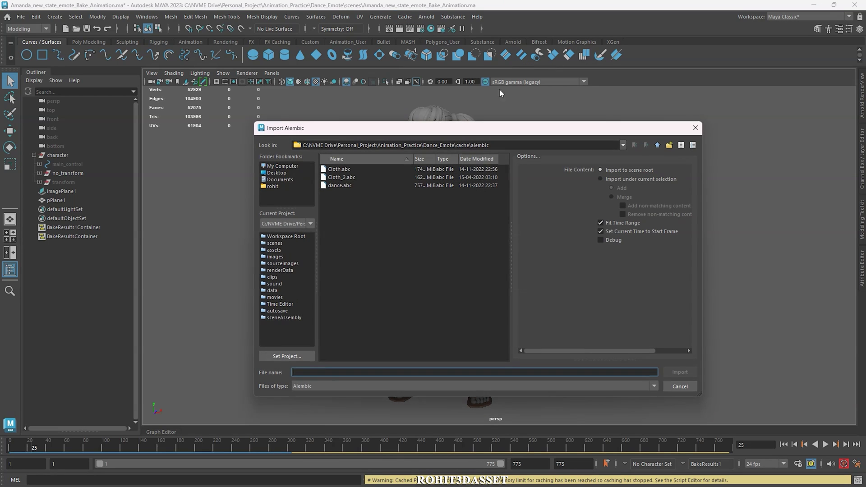
left_click(339, 169)
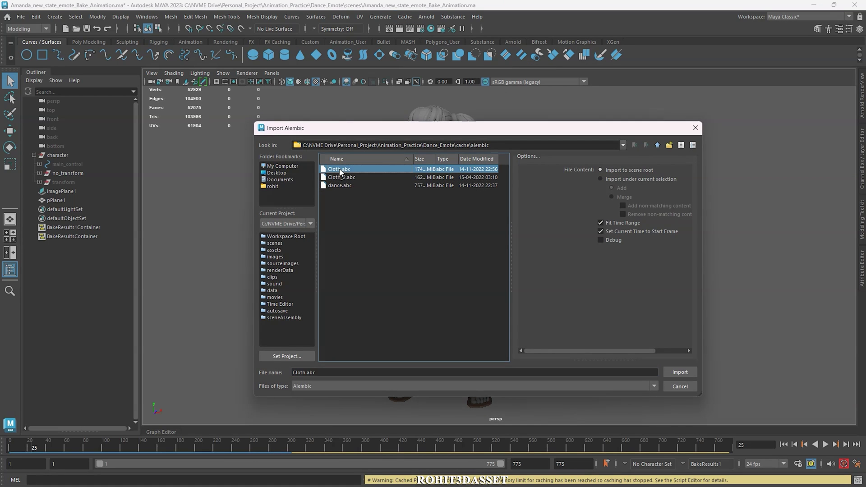
left_click(680, 372)
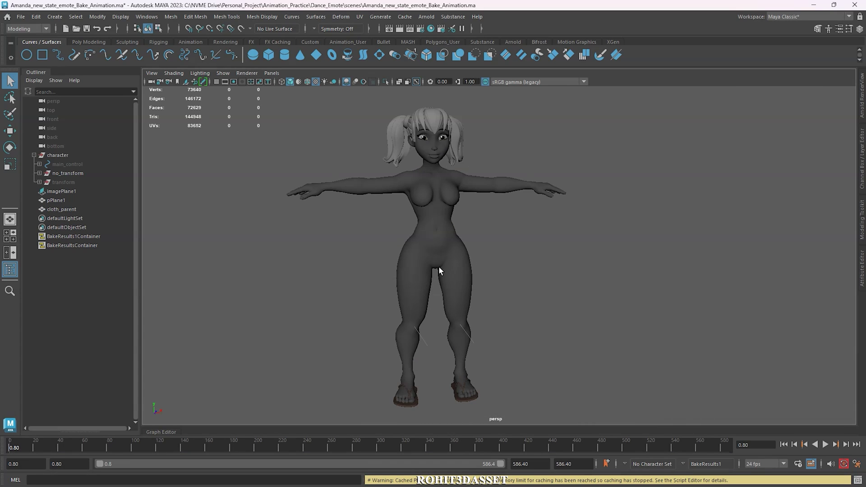
- Select the oversized cloth_parent garment mesh and scale it down uniformly towards the character's size
scroll(434, 267, "down", 8)
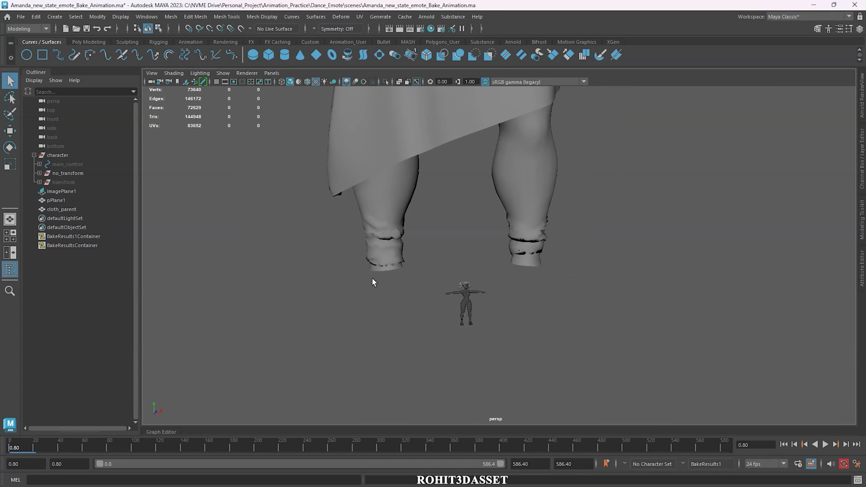
scroll(367, 235, "down", 4)
left_click(454, 206)
scroll(353, 204, "down", 4)
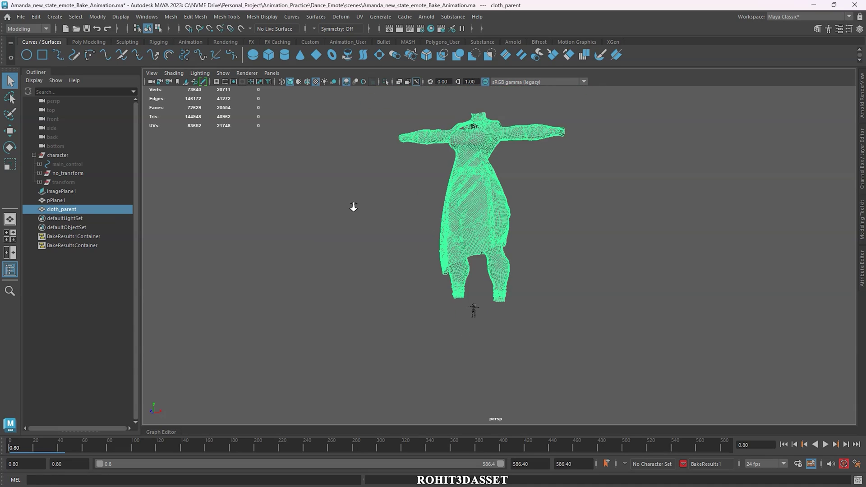
key("r")
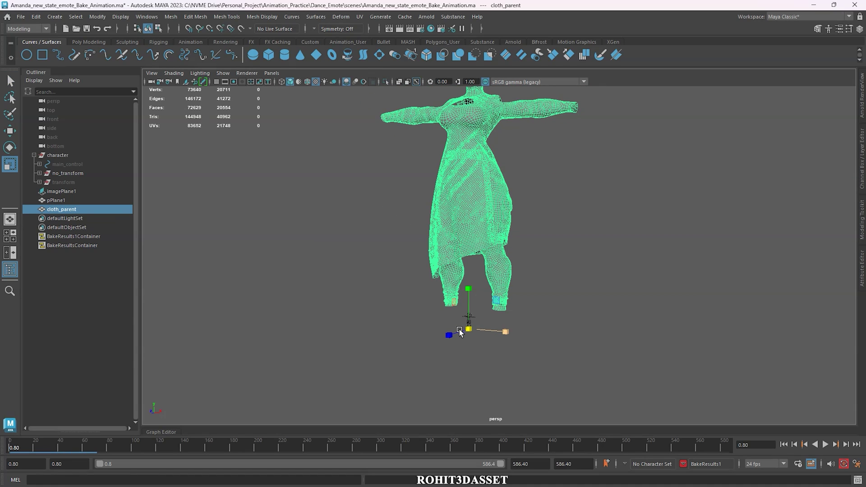
left_click_drag(459, 331, 53, 272)
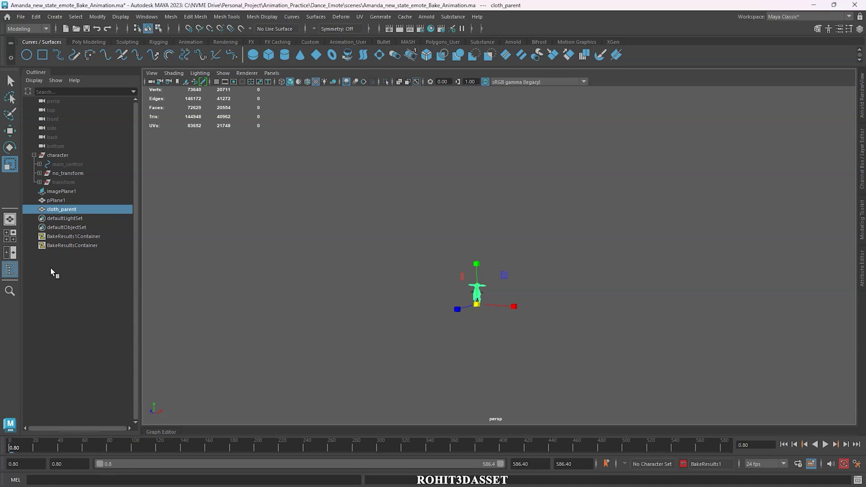
- Scale cloth_parent down further to fit the character's body, comparing them in the front and side views
left_click(13, 254)
middle_click_drag(312, 210, 367, 205, "alt")
scroll(343, 235, "up", 1)
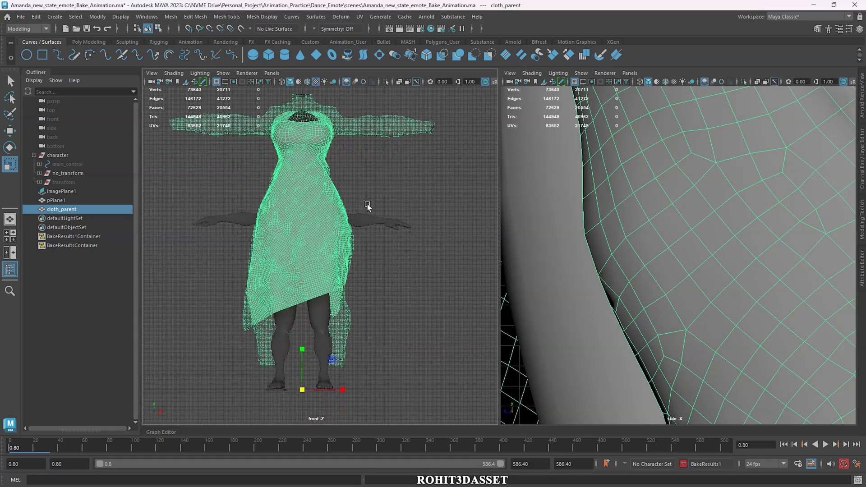
scroll(696, 221, "down", 6)
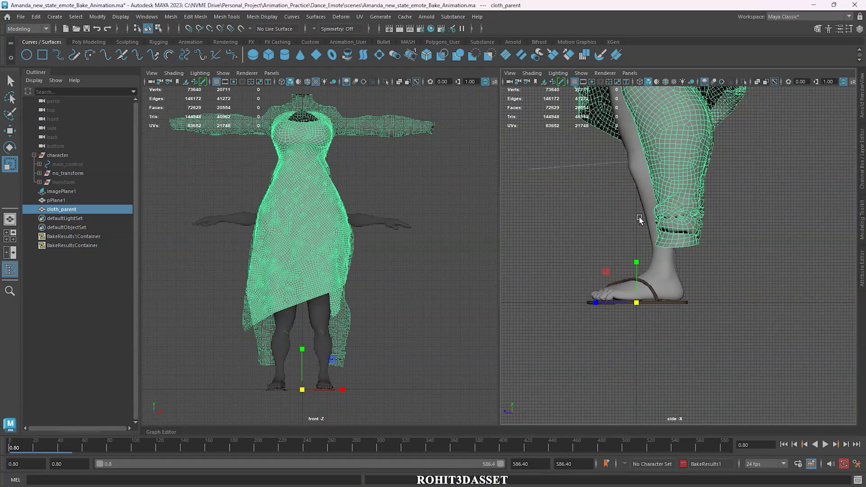
left_click_drag(636, 302, 358, 327)
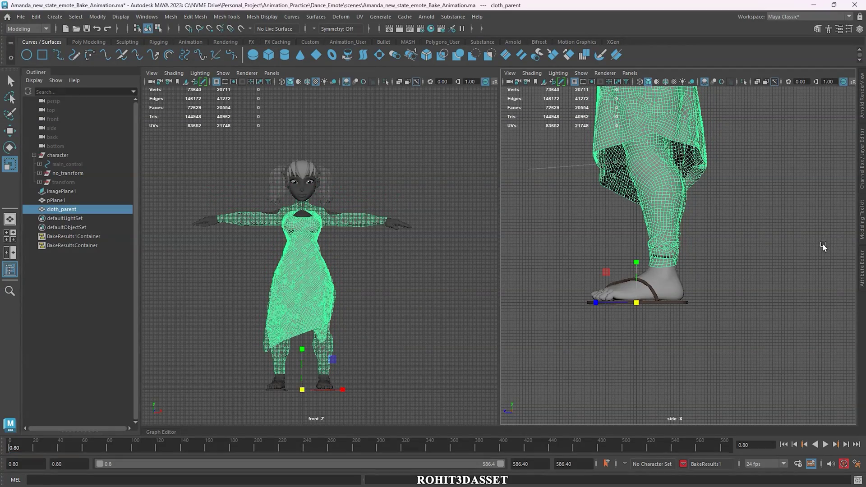
- Examine the dress's fit on the character in the side view and framed in the perspective view
key("w")
middle_click_drag(550, 167, 547, 229, "alt")
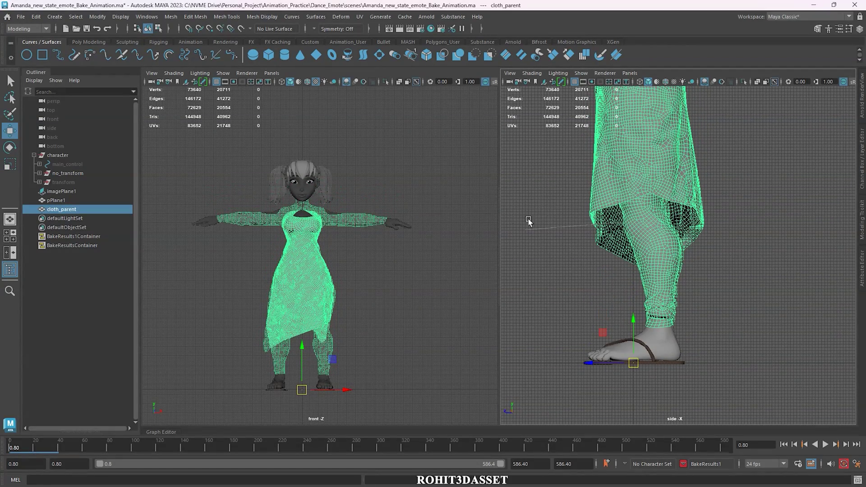
key("space")
left_click_drag(637, 183, 636, 159)
key("space")
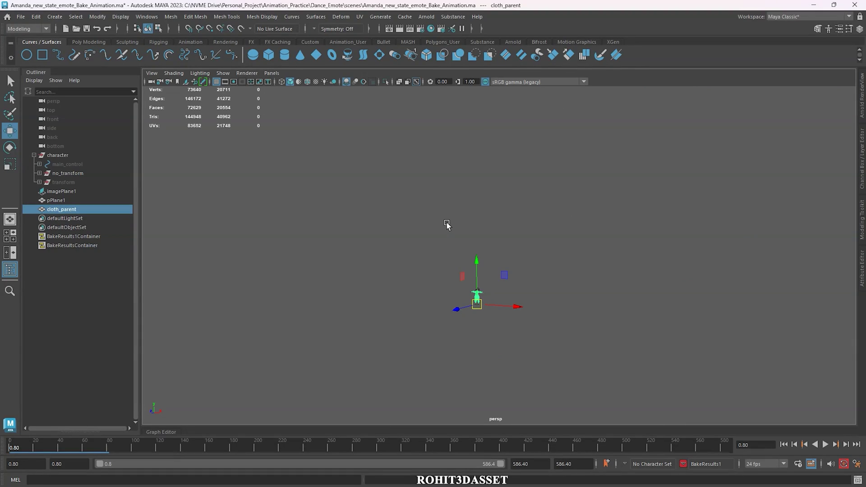
key("f")
mouse_move(488, 226)
left_mouse_down("alt")
mouse_move(397, 266)
mouse_move(366, 257)
mouse_move(415, 238)
mouse_move(495, 236)
mouse_move(629, 262)
mouse_move(411, 253)
mouse_move(740, 266)
mouse_move(622, 266)
mouse_move(494, 240)
left_mouse_up("alt")
left_click(549, 242)
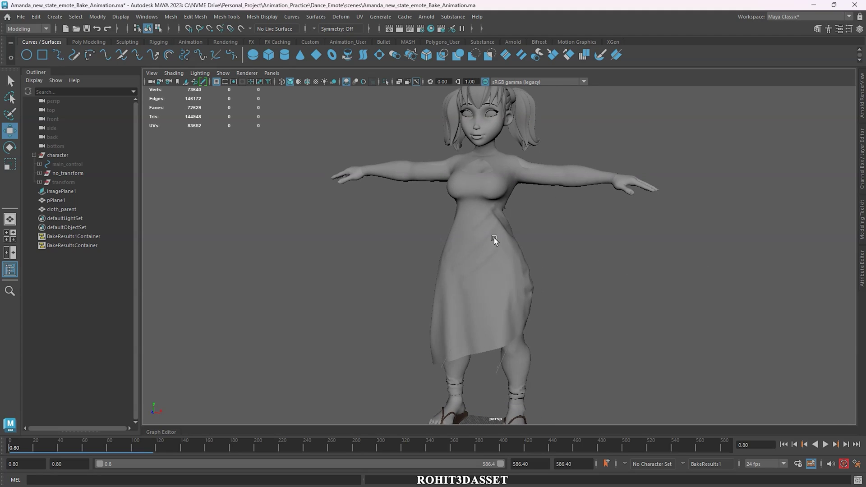
- Turn on textured display in the perspective view and deselect the dress
left_click(498, 212)
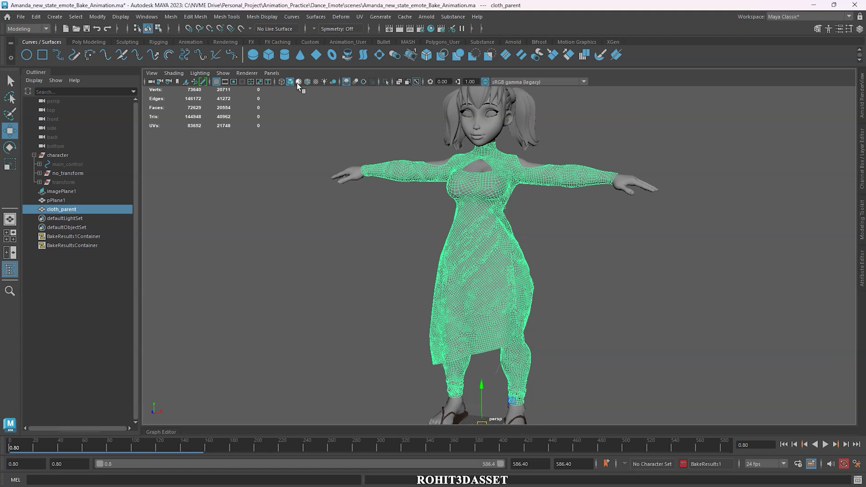
left_click(315, 82)
middle_click_drag(460, 175, 424, 173, "alt")
left_click(496, 222)
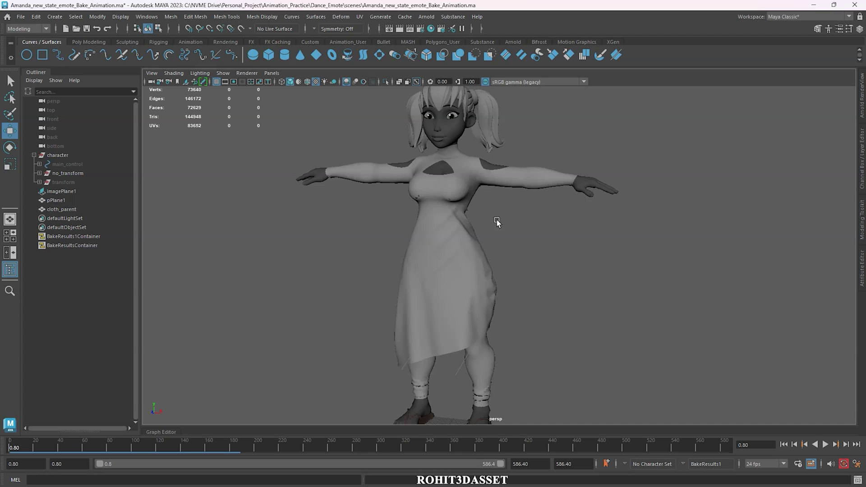
- Shorten the playback range so it ends at frame 149.40
mouse_move(497, 223)
left_mouse_down("alt")
mouse_move(473, 213)
mouse_move(323, 213)
mouse_move(508, 218)
mouse_move(471, 216)
left_mouse_up("alt")
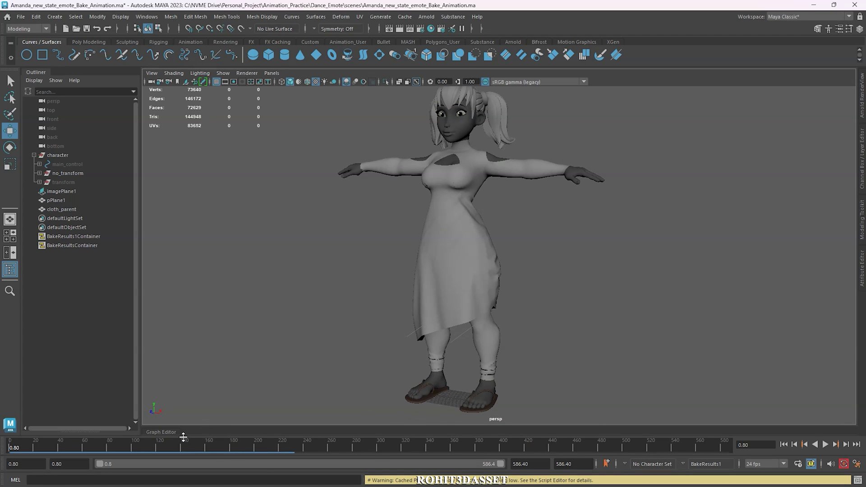
left_click_drag(499, 464, 204, 464)
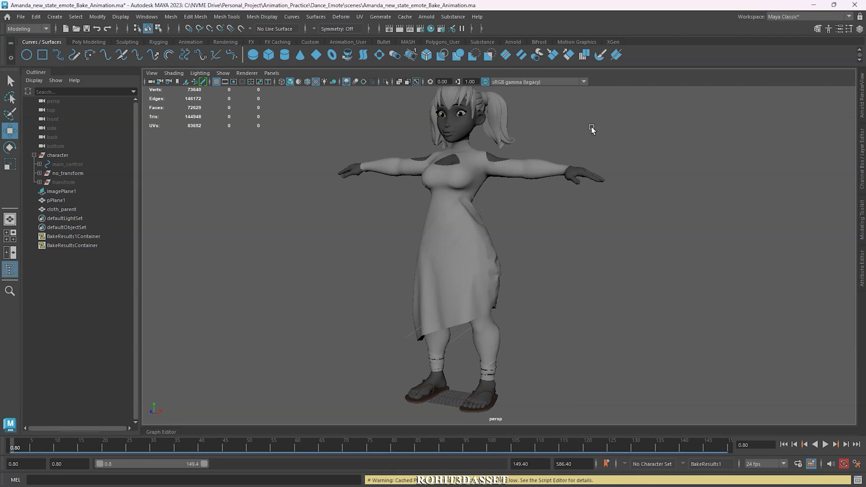
- Play back the animation and scrub to frame 83, examining how the dress follows the character's body up close
middle_click_drag(465, 251, 440, 277, "alt")
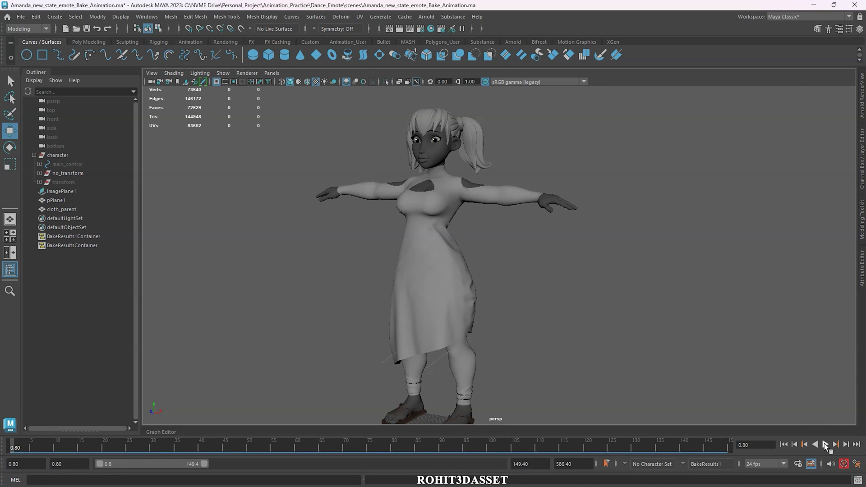
left_click(825, 445)
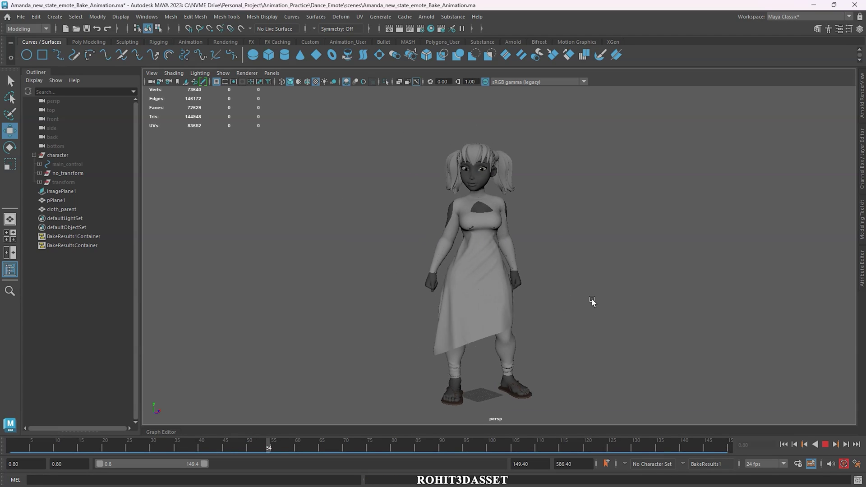
left_click_drag(549, 284, 469, 272, "alt")
scroll(456, 251, "up", 4)
middle_click_drag(455, 251, 461, 324, "alt")
right_click_drag(462, 325, 499, 324, "alt")
middle_click_drag(506, 312, 528, 295, "alt")
left_click_drag(272, 446, 408, 448)
left_click_drag(417, 374, 554, 333, "alt")
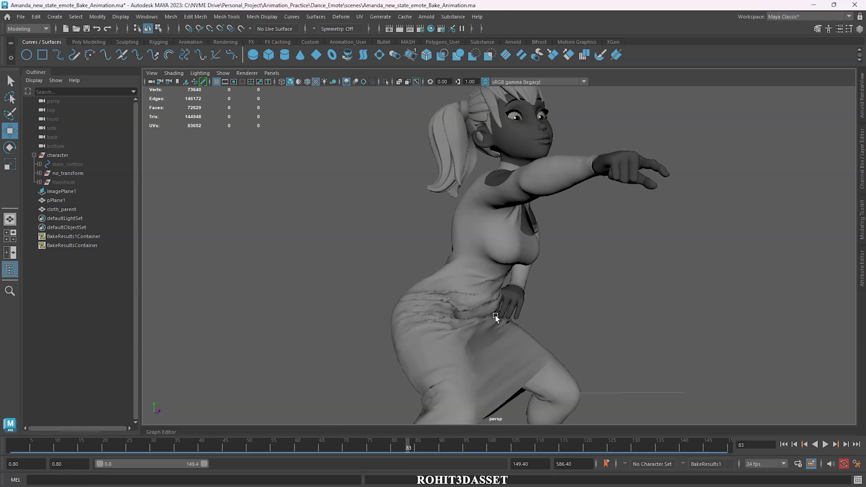
- Enable smooth mesh preview on the dress, and inspect the smoothed cloth from the character's other side and at frame 60
left_click(495, 317)
key("3")
left_click(423, 255)
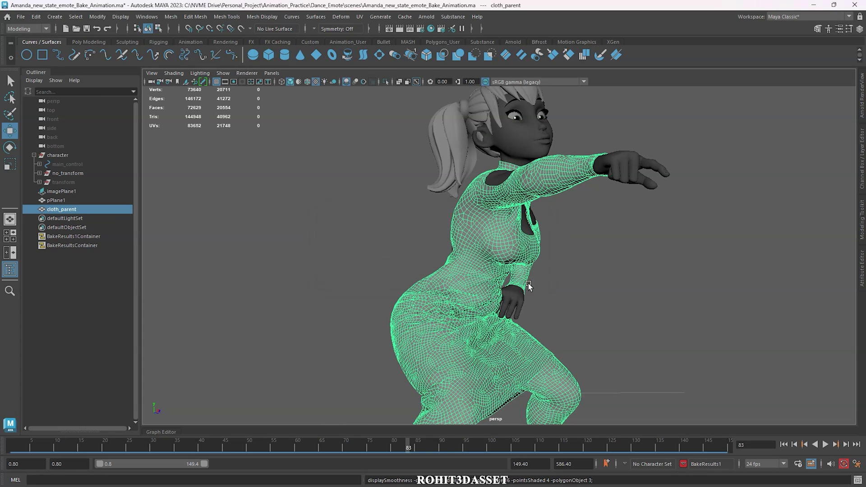
left_click_drag(561, 305, 464, 306, "alt")
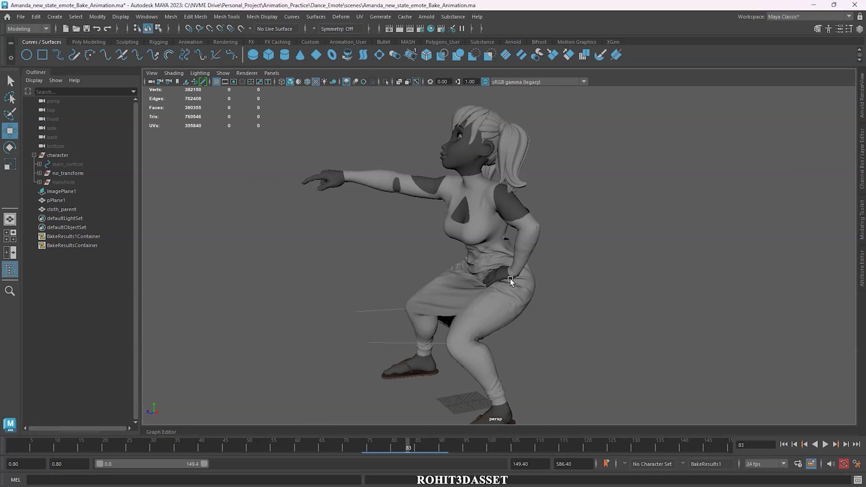
left_click(298, 446)
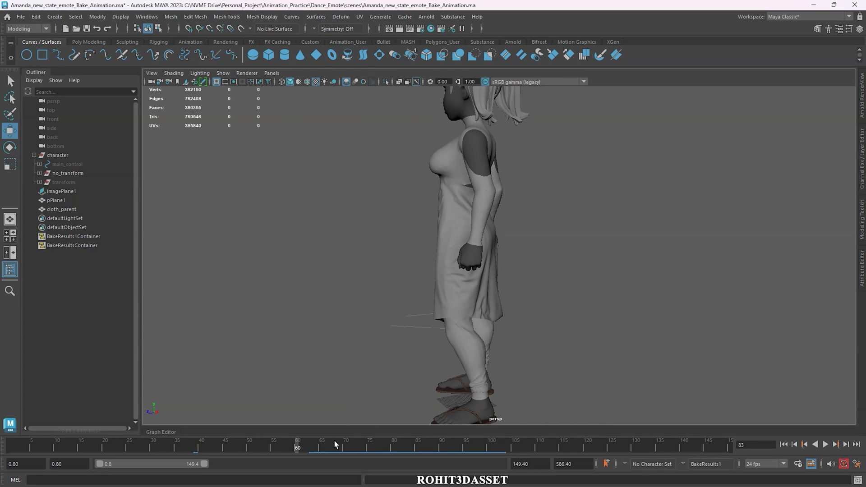